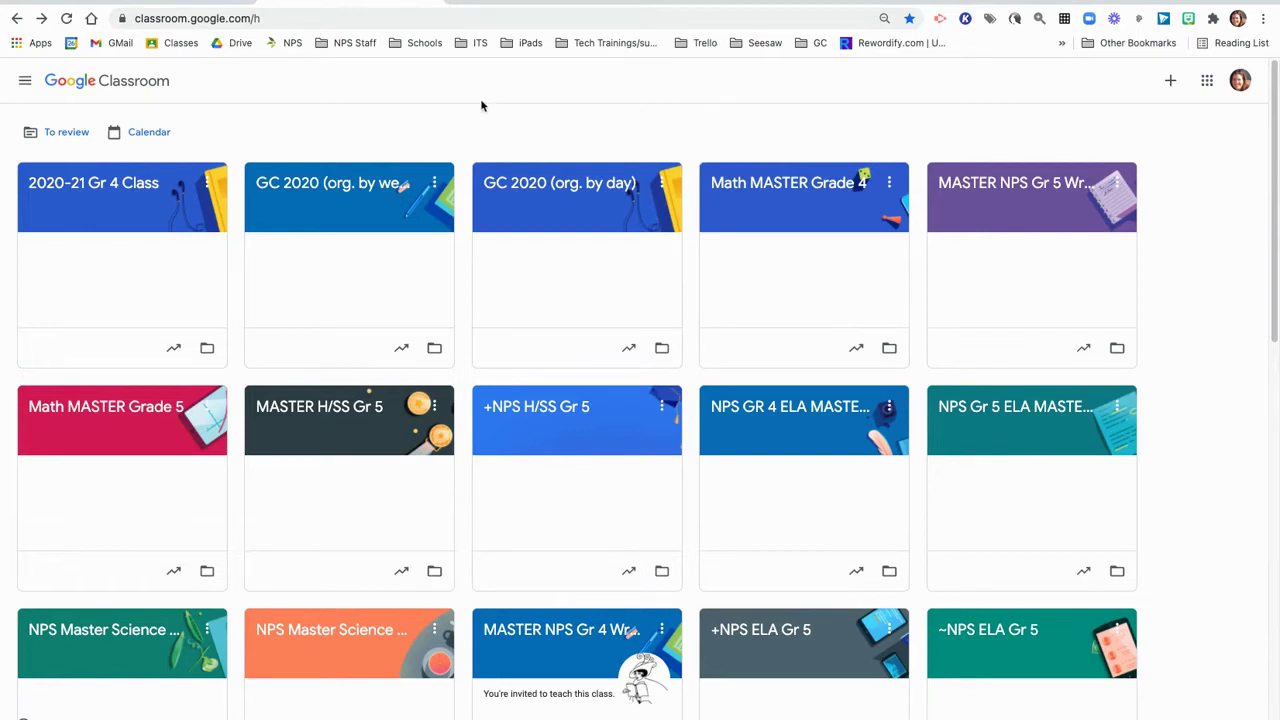
- Filter the To review page to show only 2020-21 Gr 4 Class work
click(25, 83)
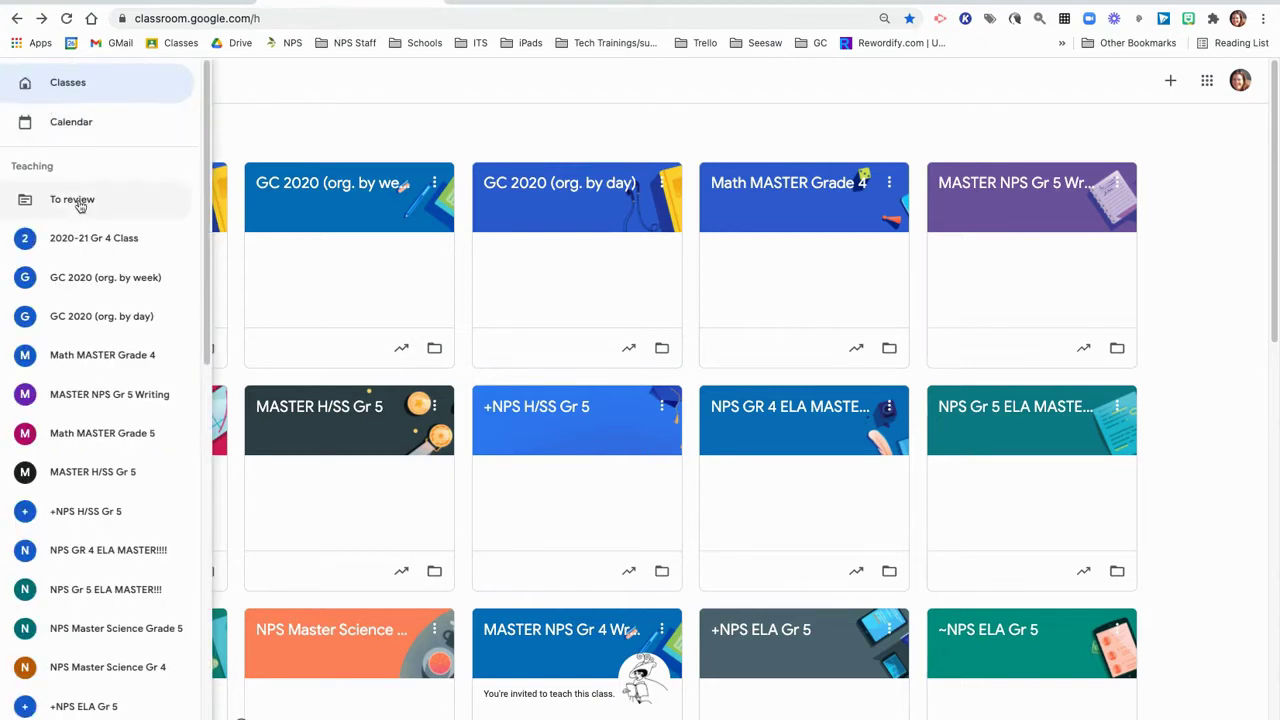
click(80, 205)
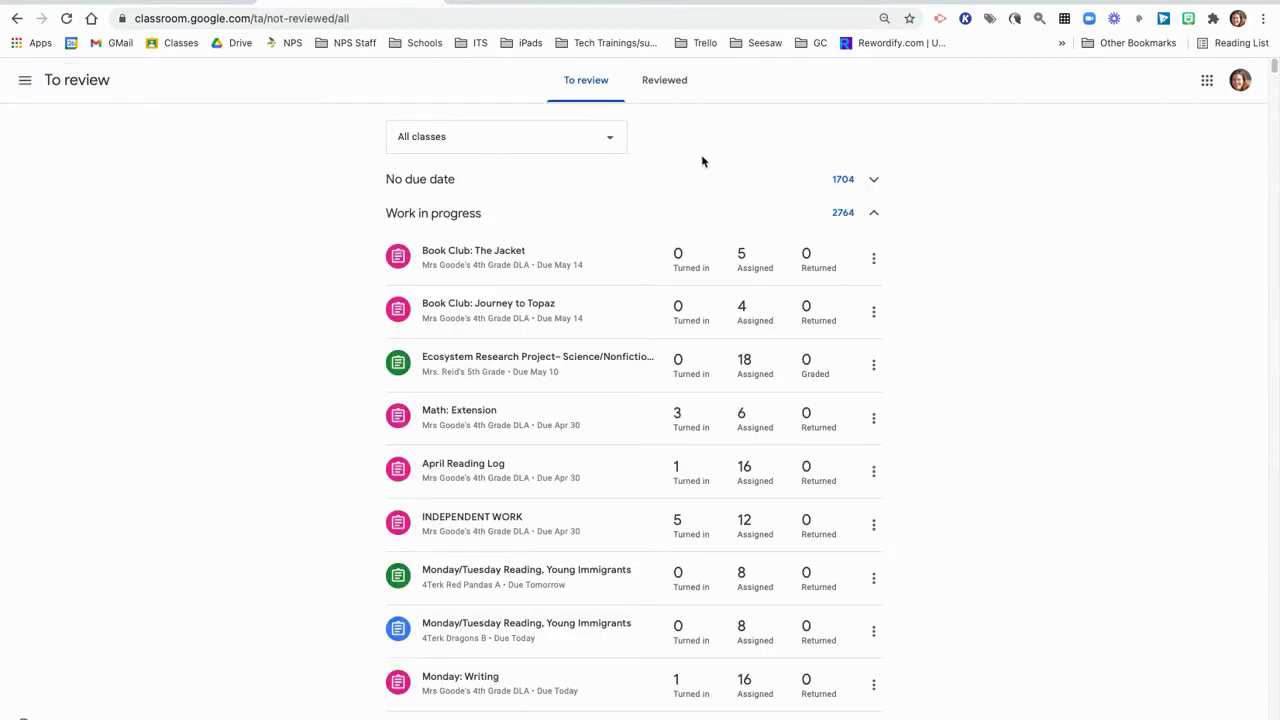
click(614, 145)
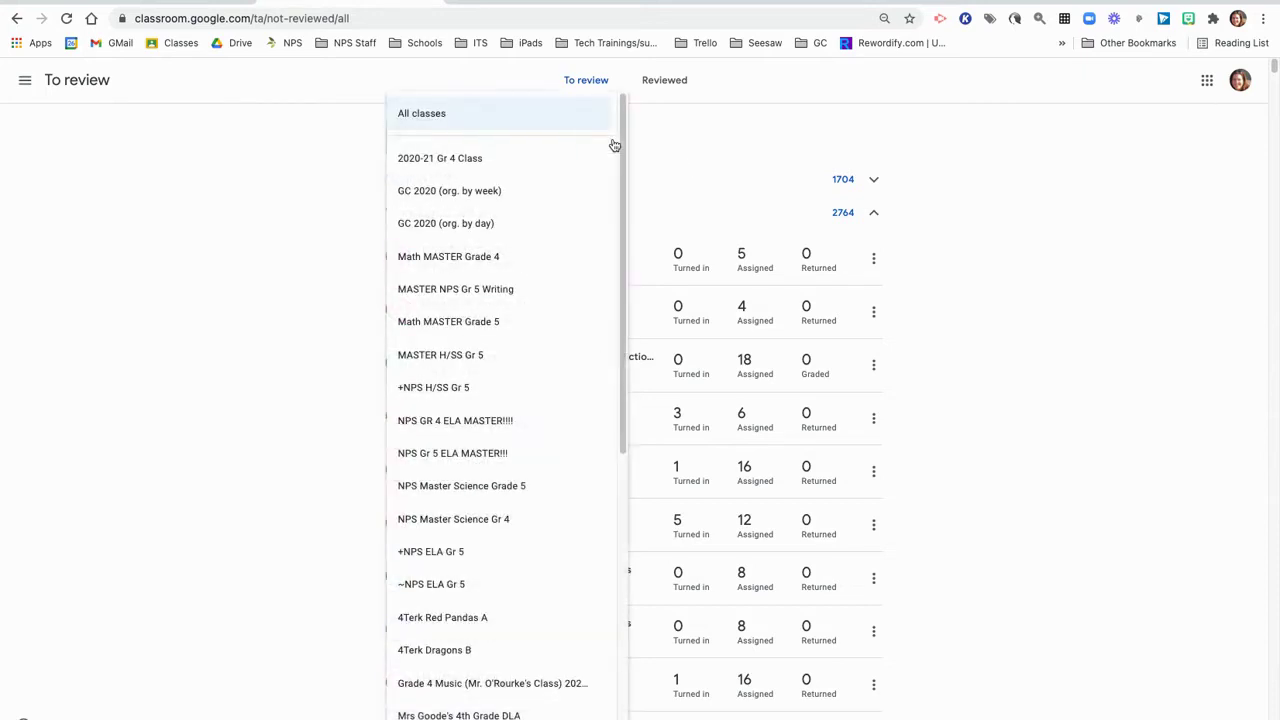
click(498, 162)
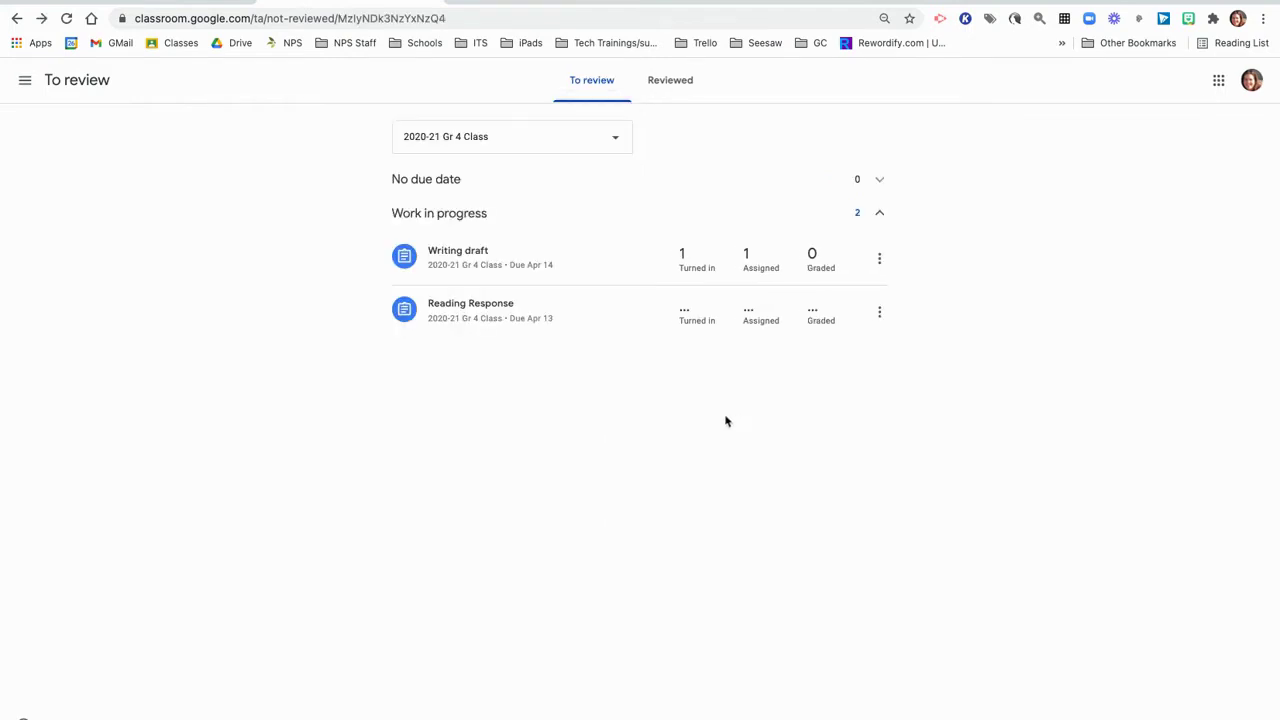
- Return the turned-in Writing draft to the one student who submitted it
click(691, 270)
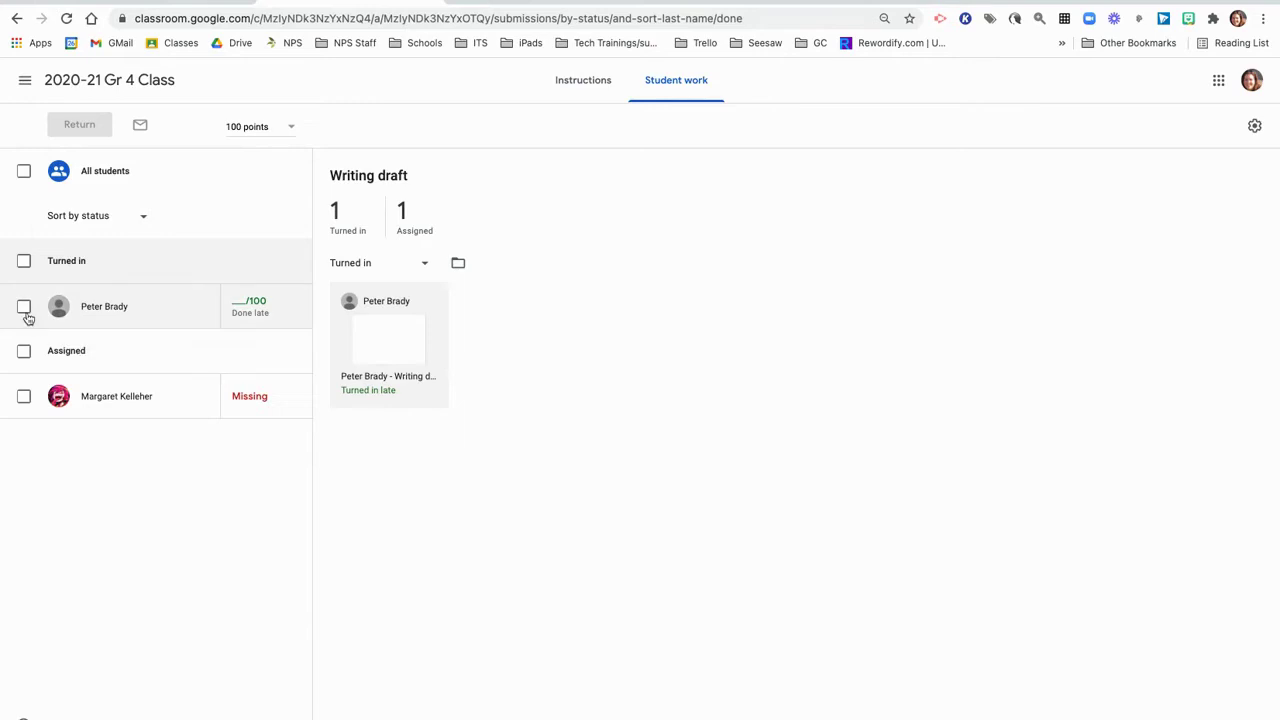
click(24, 262)
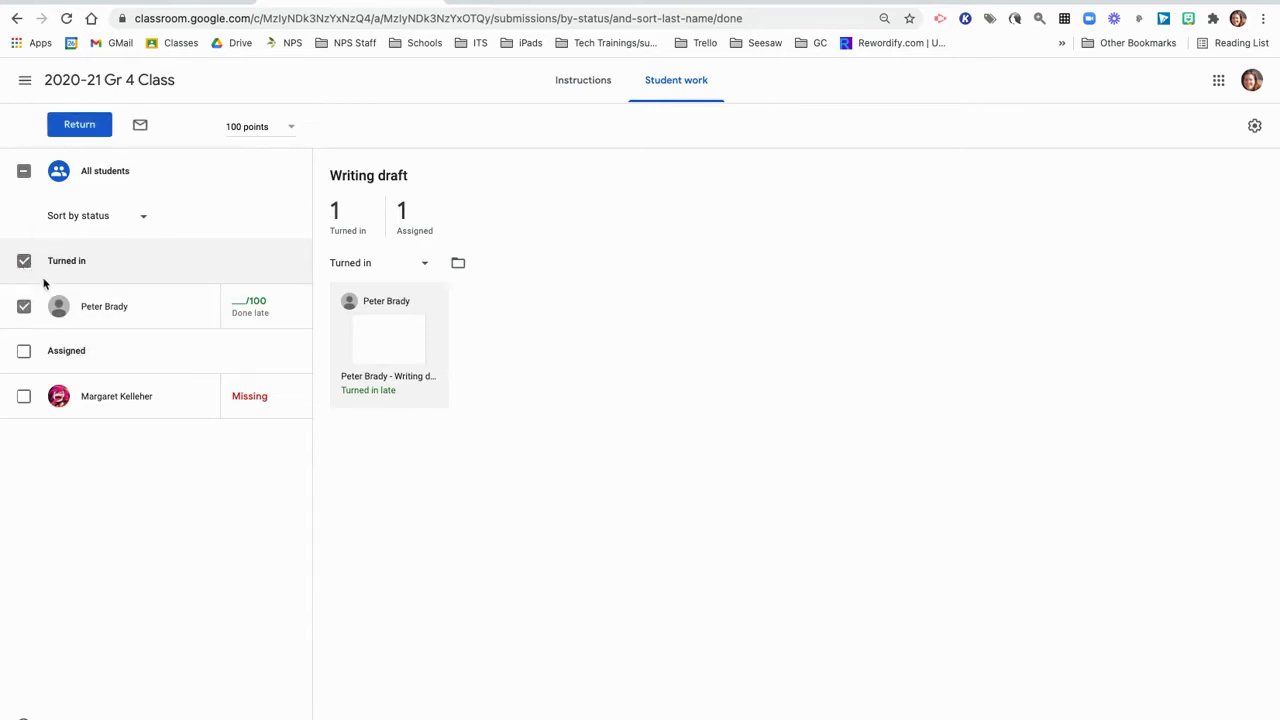
click(80, 124)
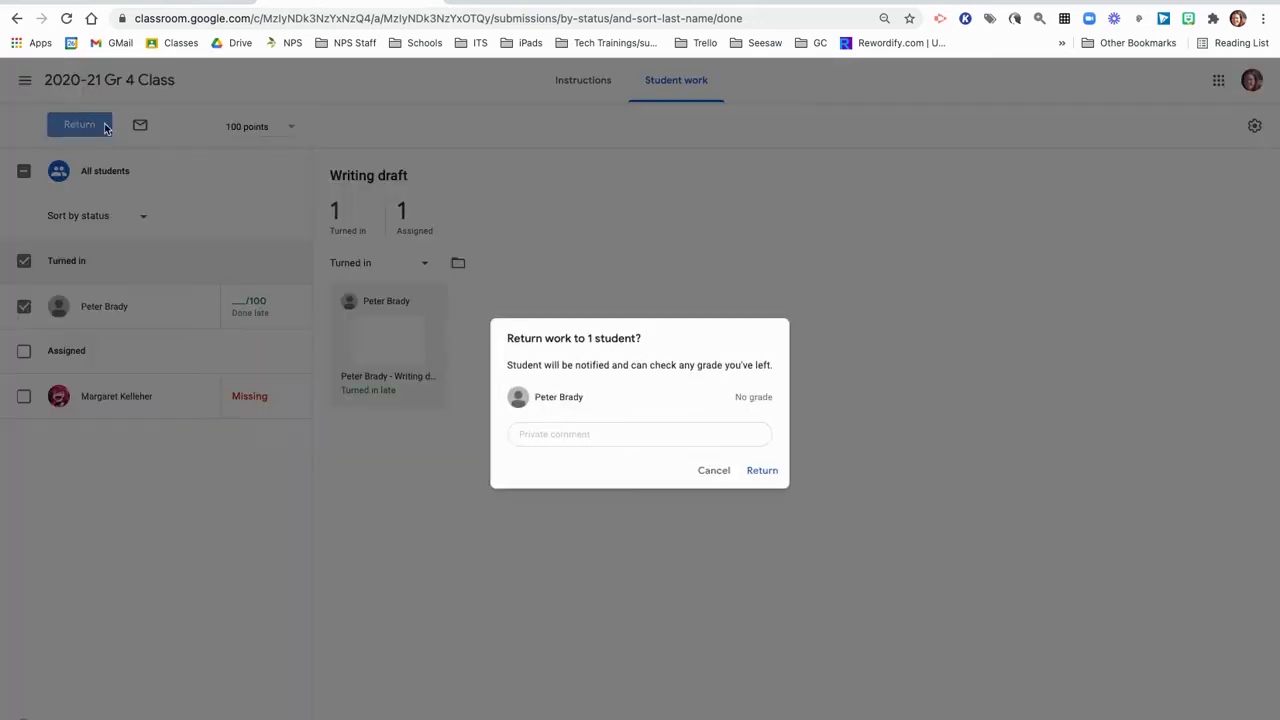
click(760, 472)
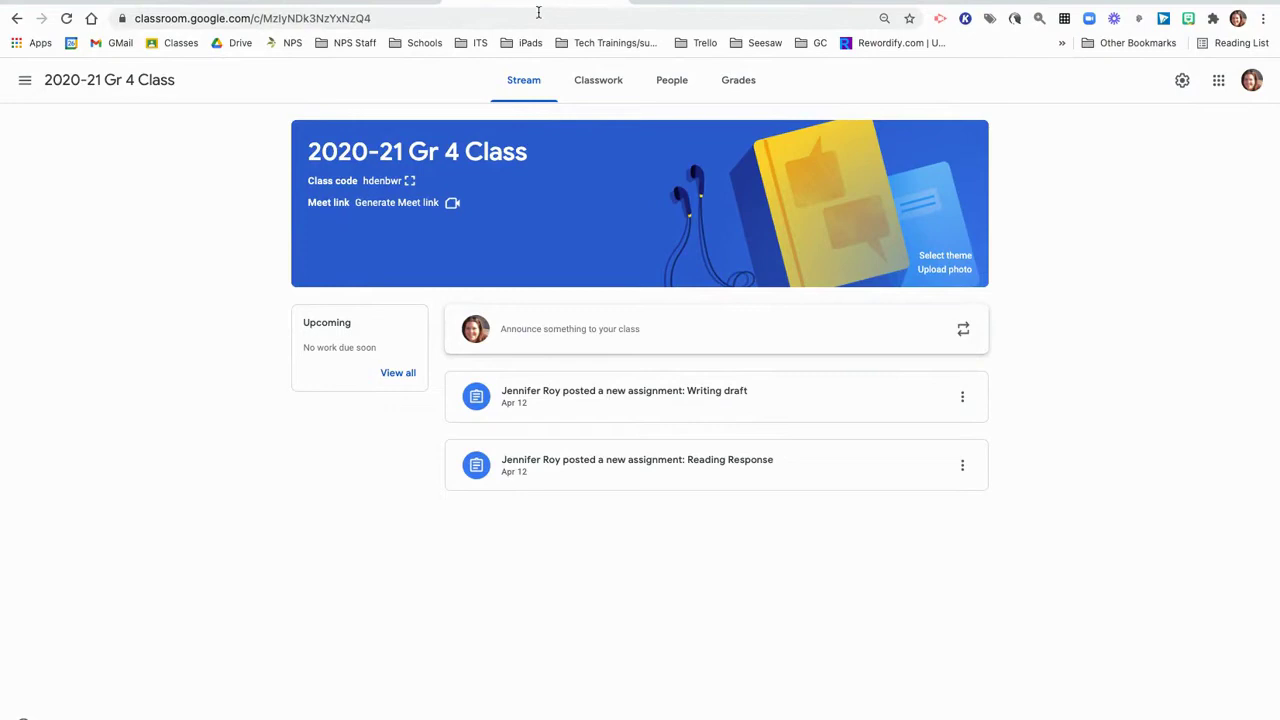
- Select all students on the People list, including the invited one, and remove them
click(675, 84)
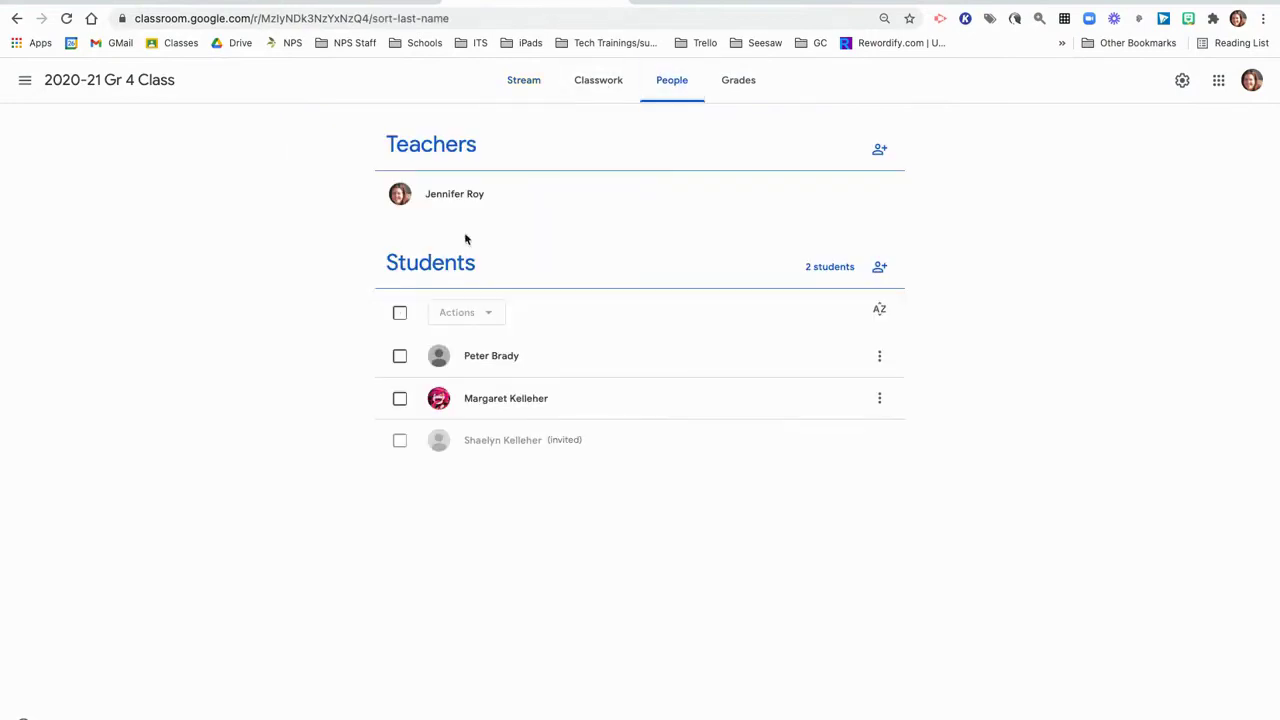
click(405, 318)
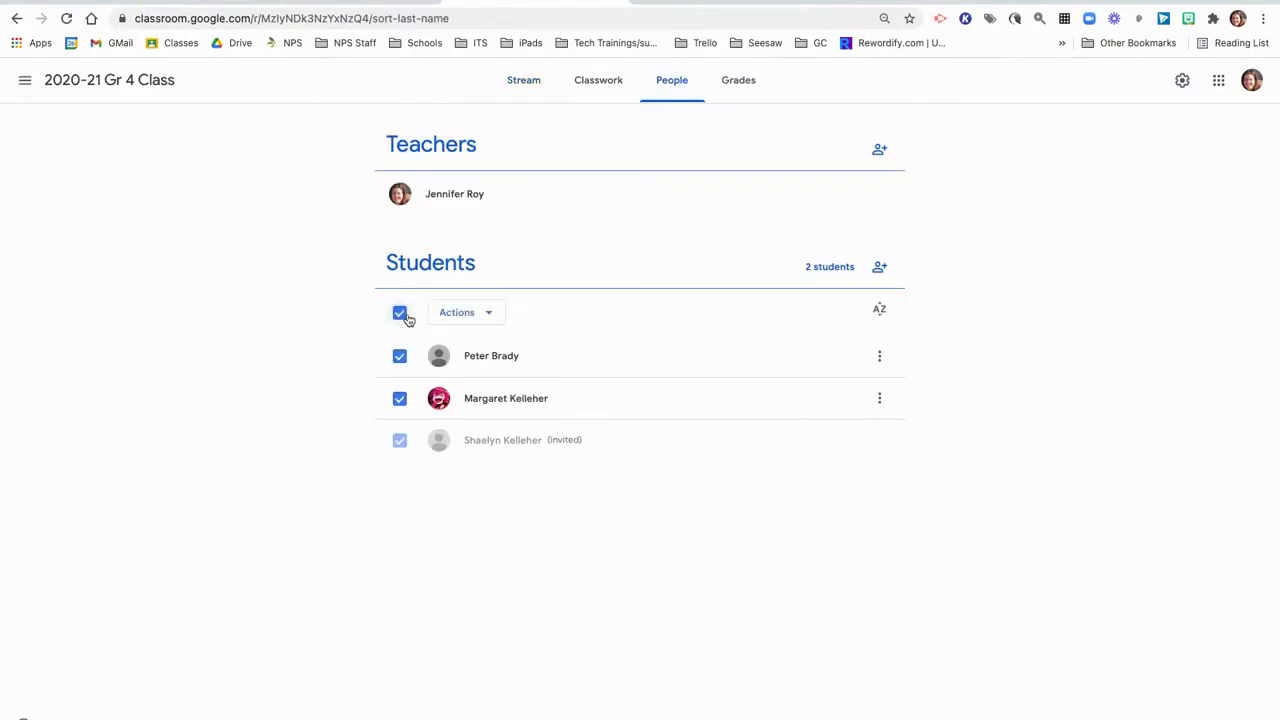
click(491, 315)
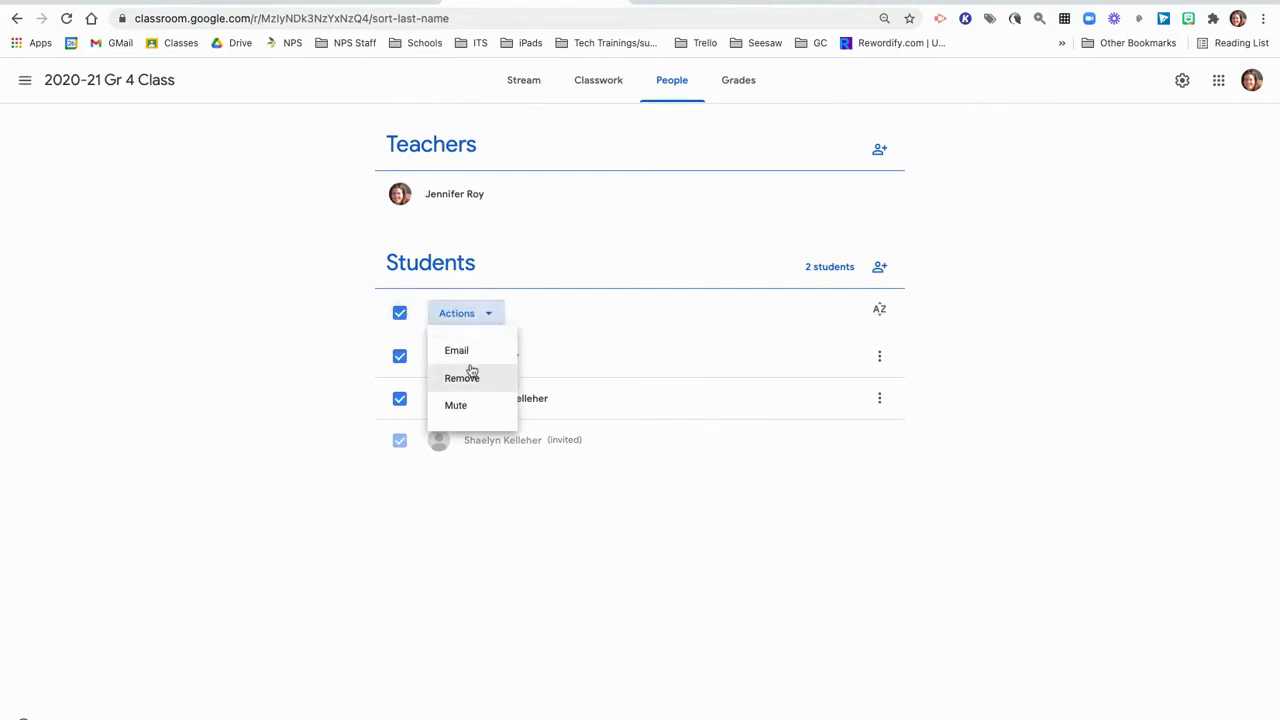
click(474, 385)
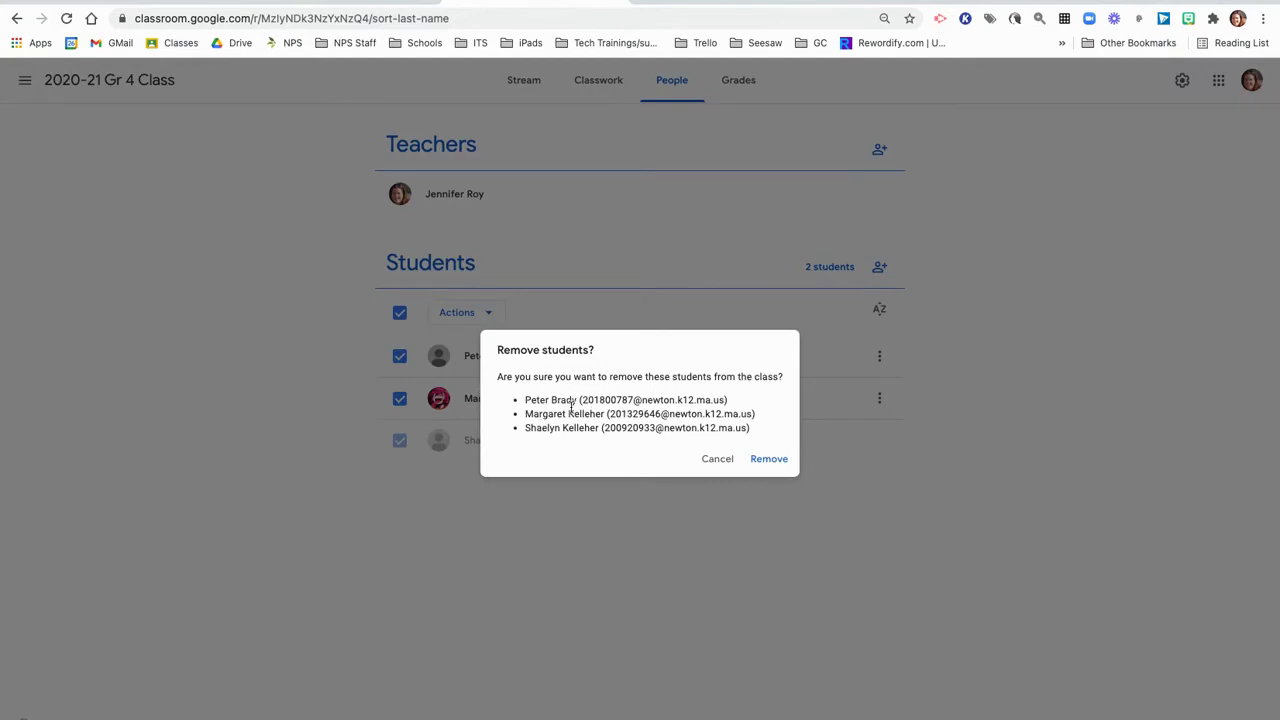
click(777, 462)
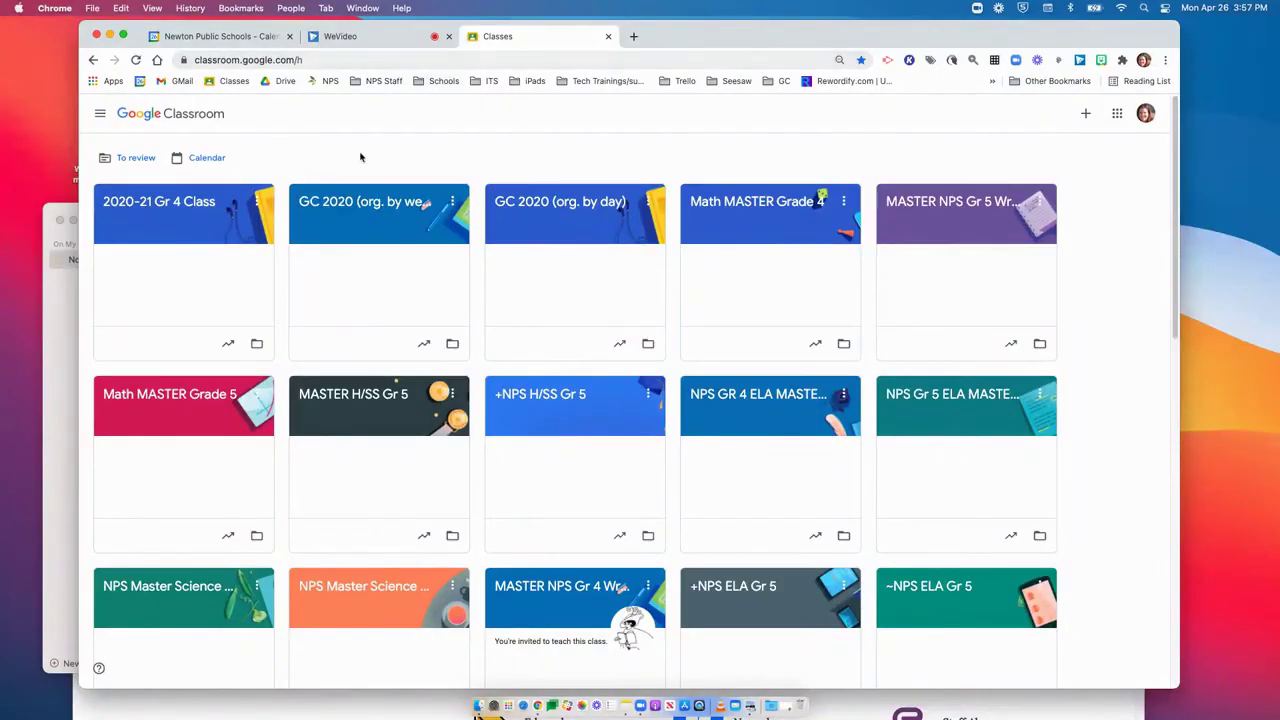
- Archive the 2020-21 Gr 4 Class from its class card menu
click(259, 204)
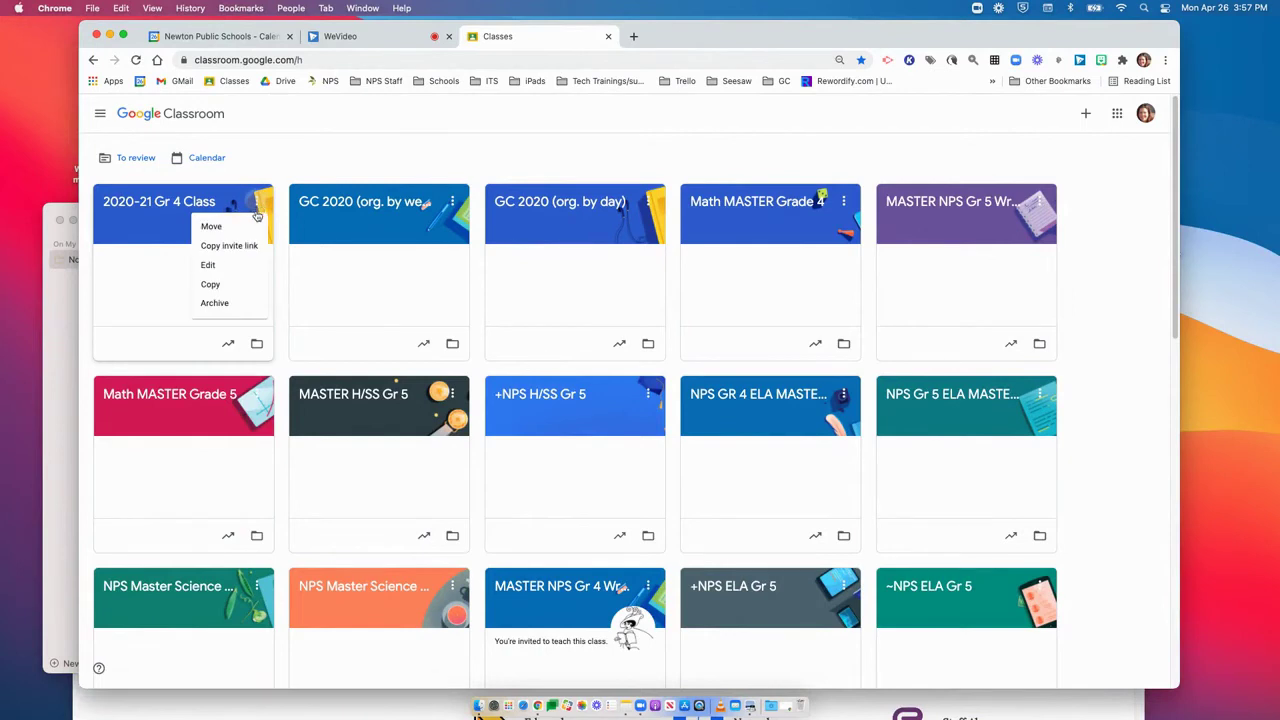
click(225, 305)
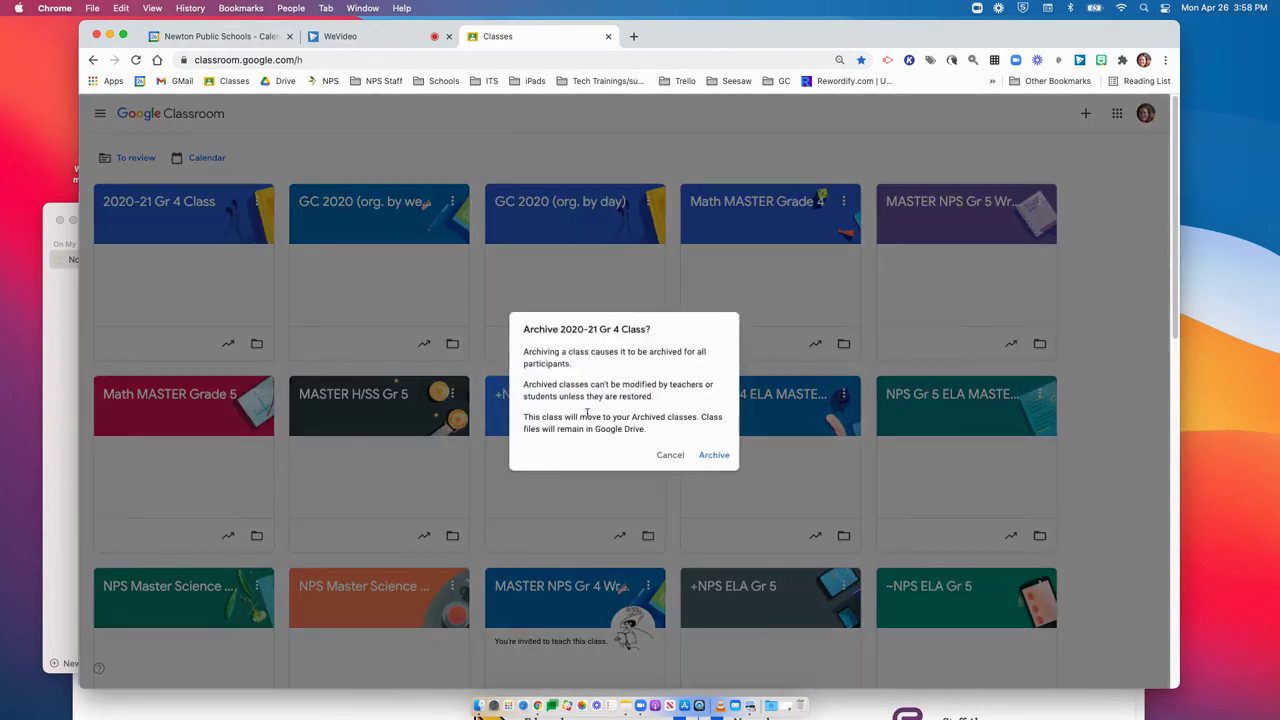
click(714, 456)
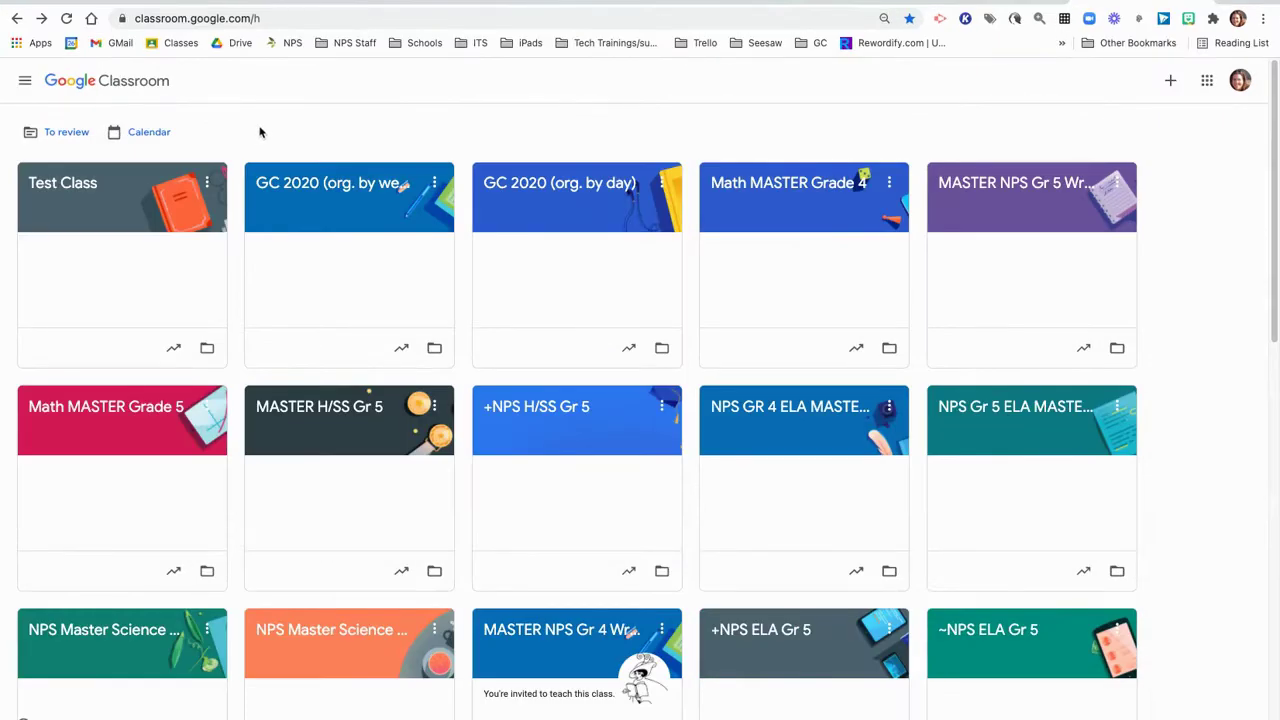
- Go to Google Calendar from Classroom's main menu, showing August 2021 with class calendars
click(23, 85)
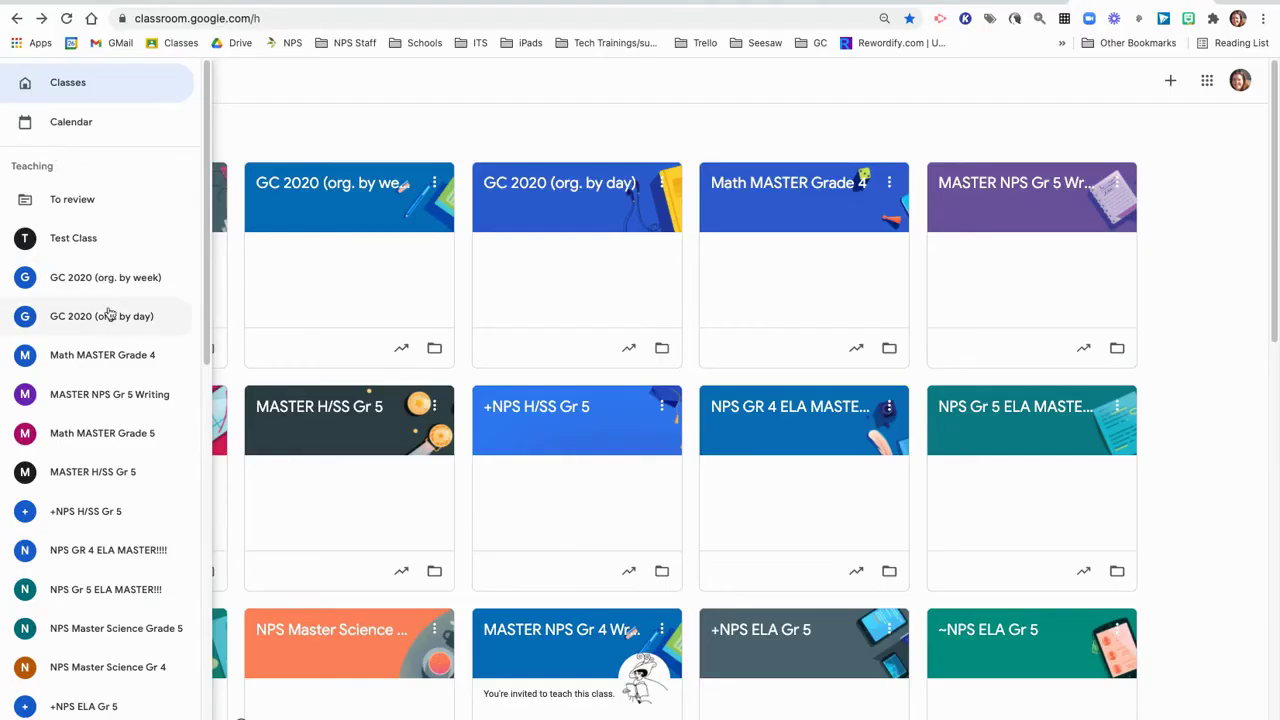
scroll(112, 313, down, 10)
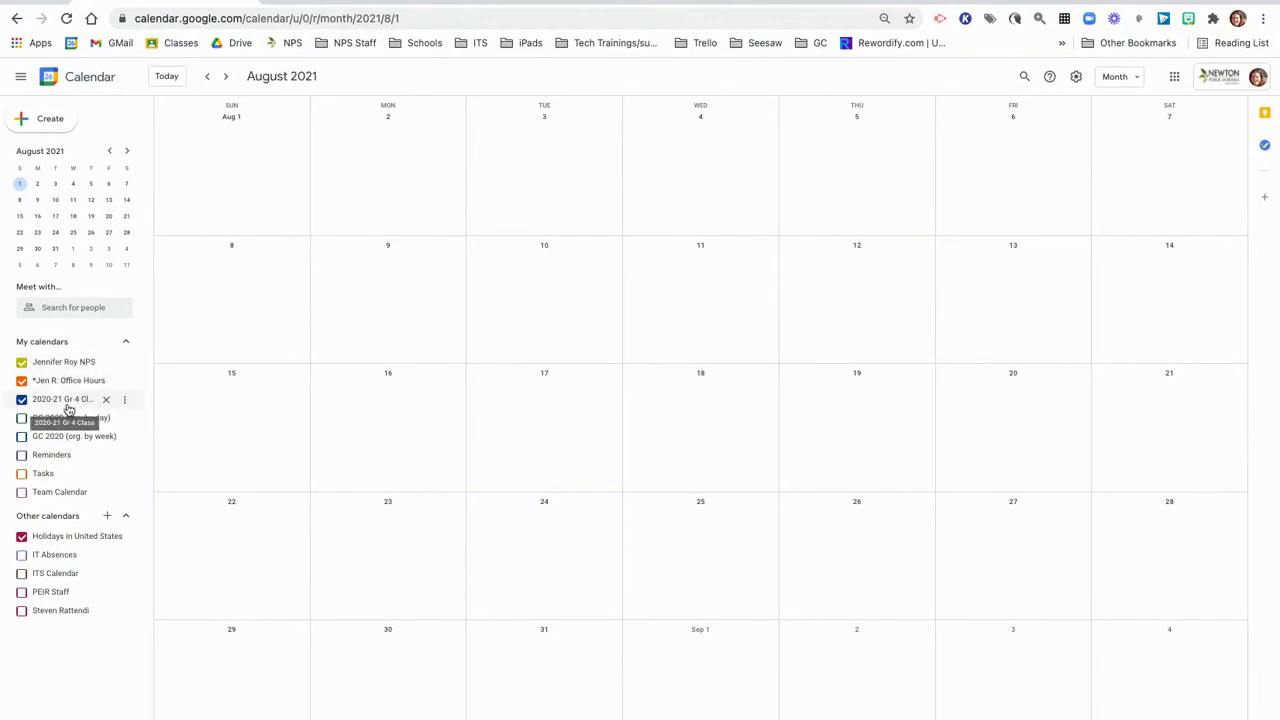
- Permanently delete the 2020-21 Gr 4 Class calendar through its Settings and sharing page
click(128, 402)
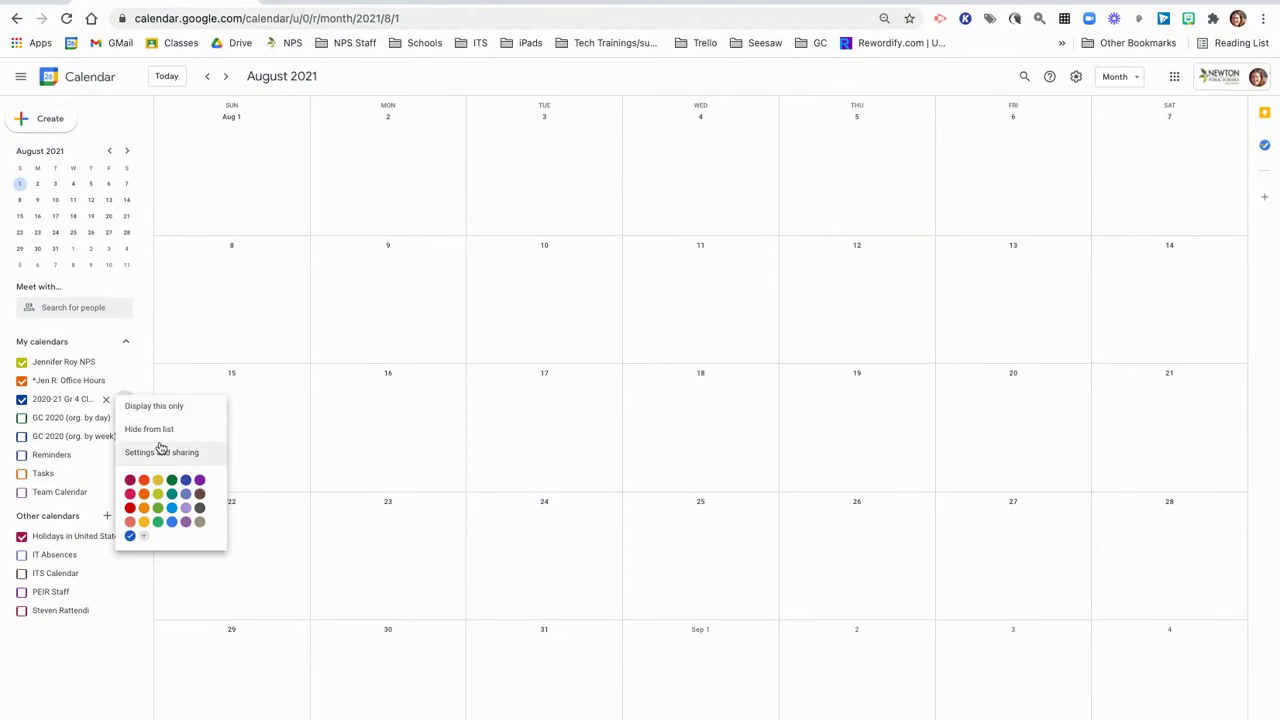
click(199, 456)
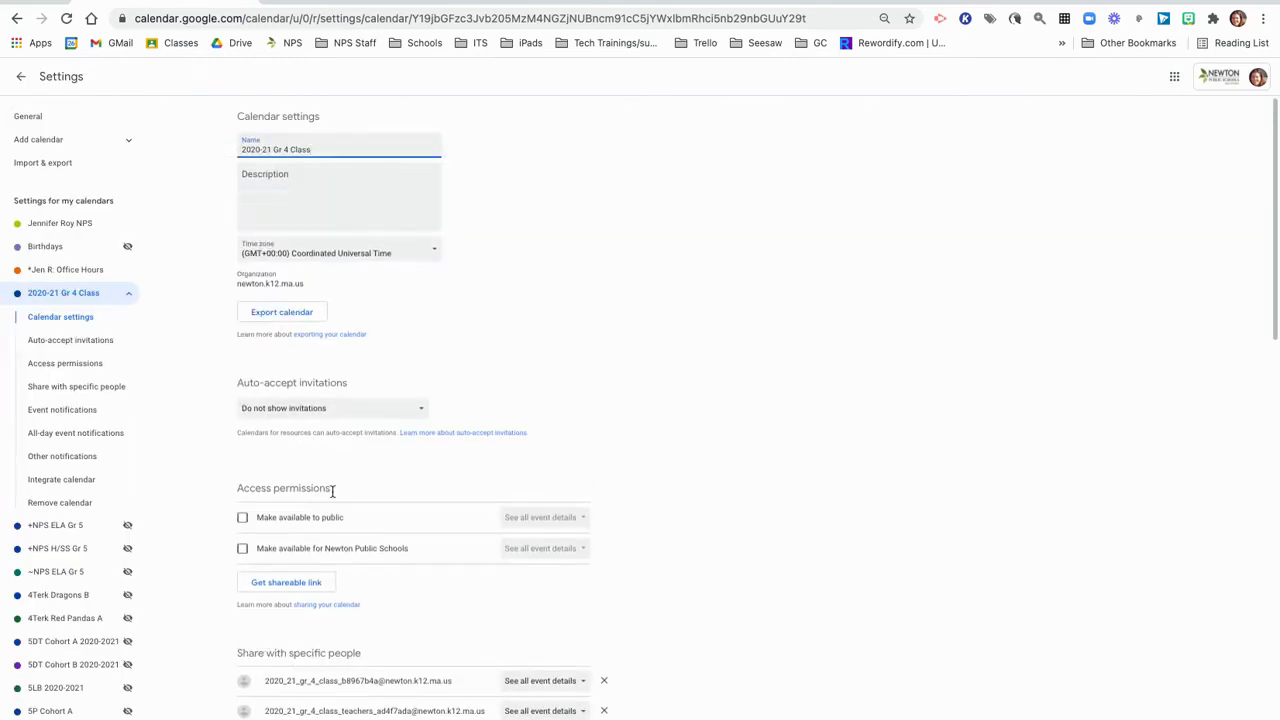
scroll(350, 495, down, 5)
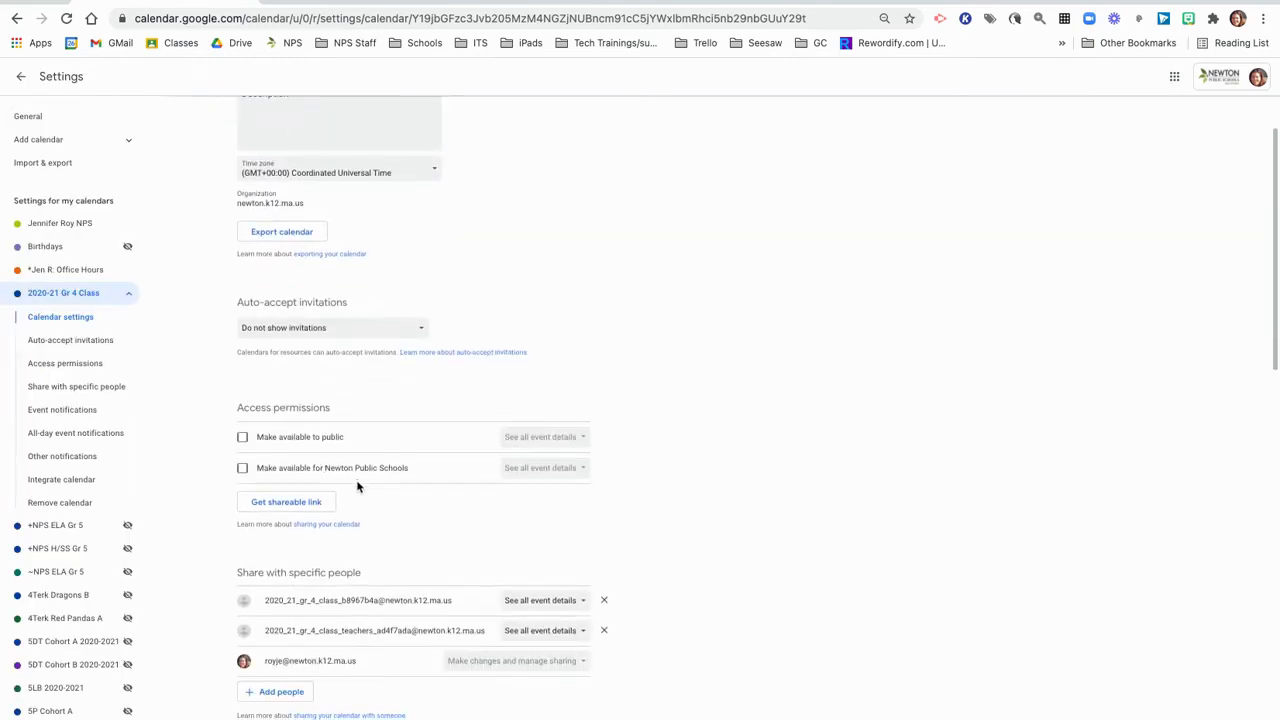
scroll(360, 485, down, 10)
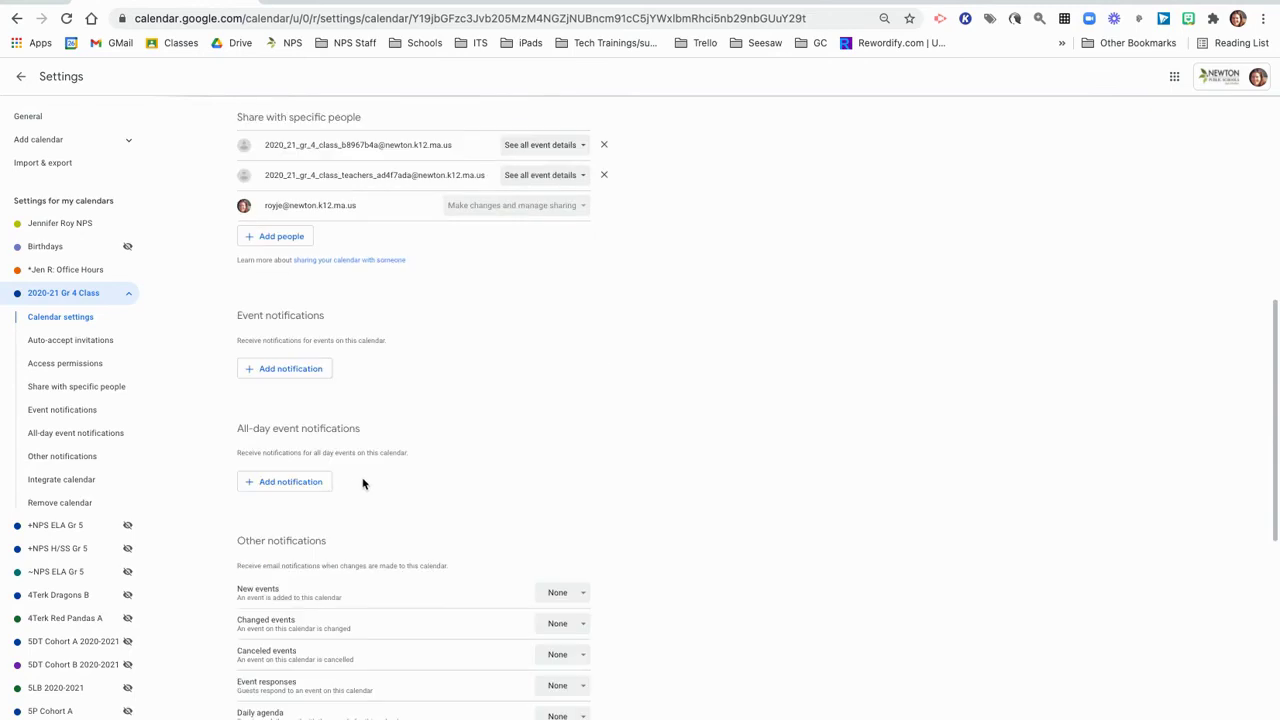
scroll(363, 483, down, 8)
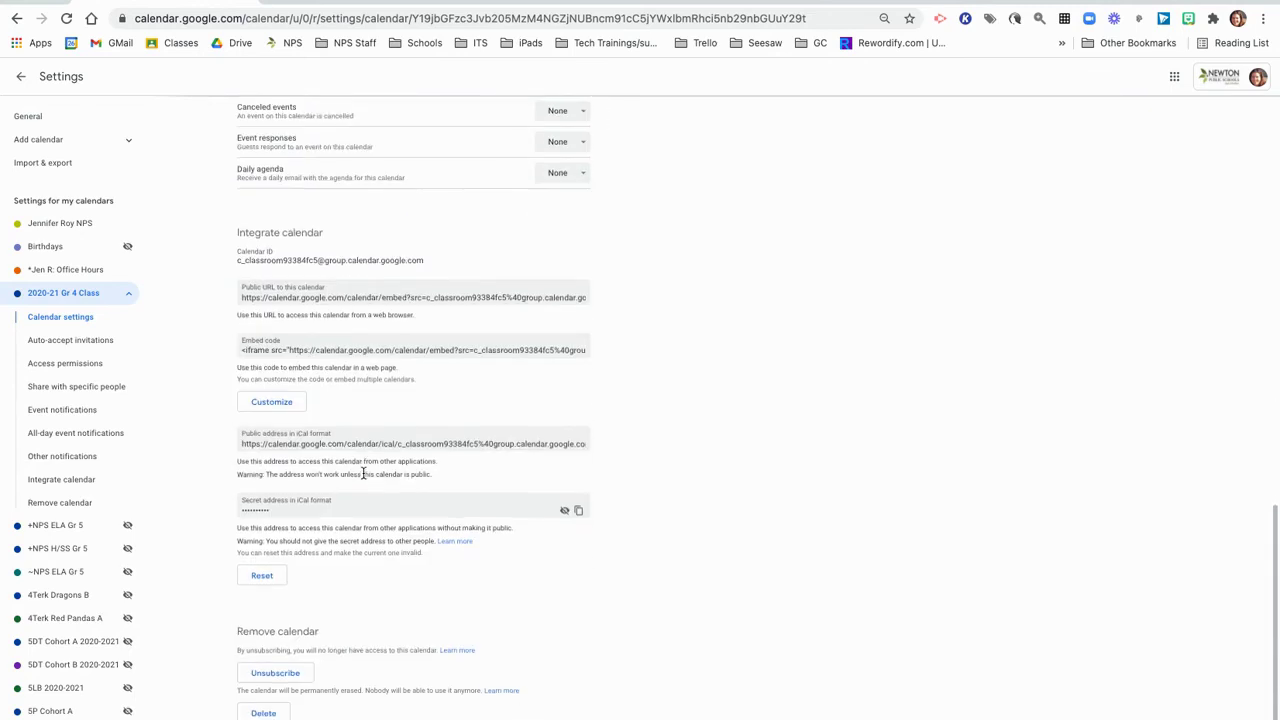
click(264, 713)
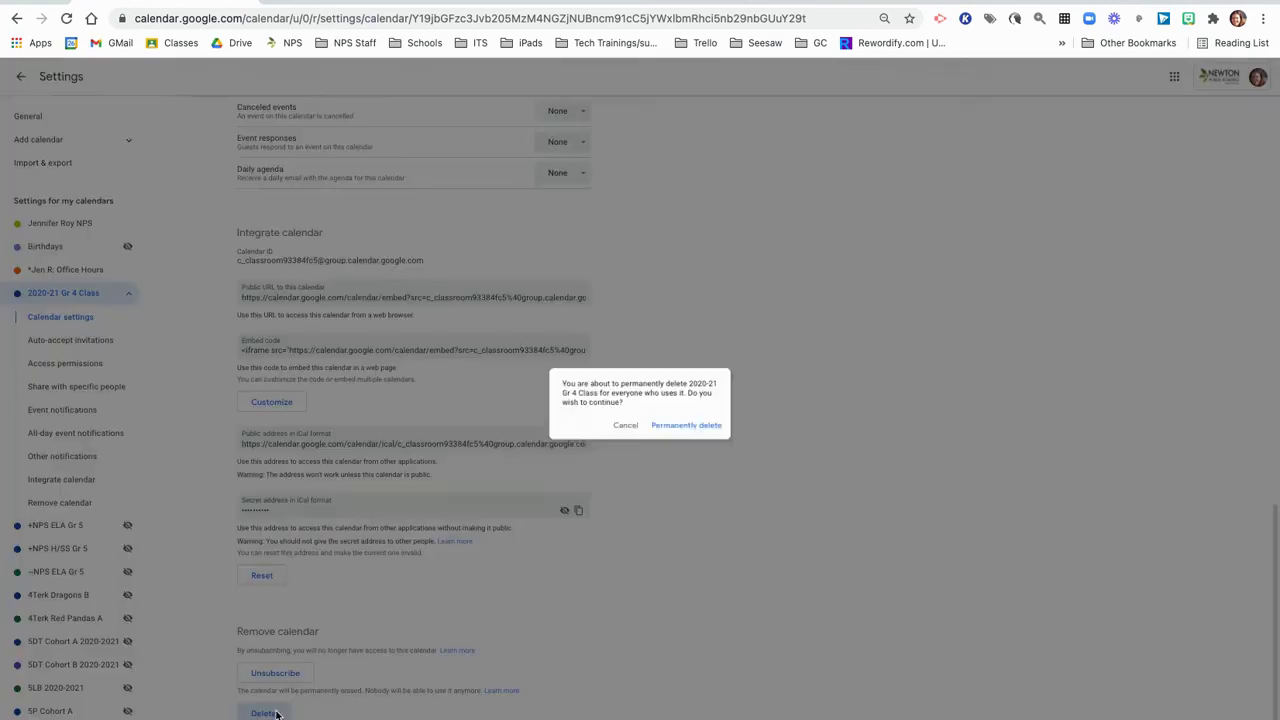
click(699, 428)
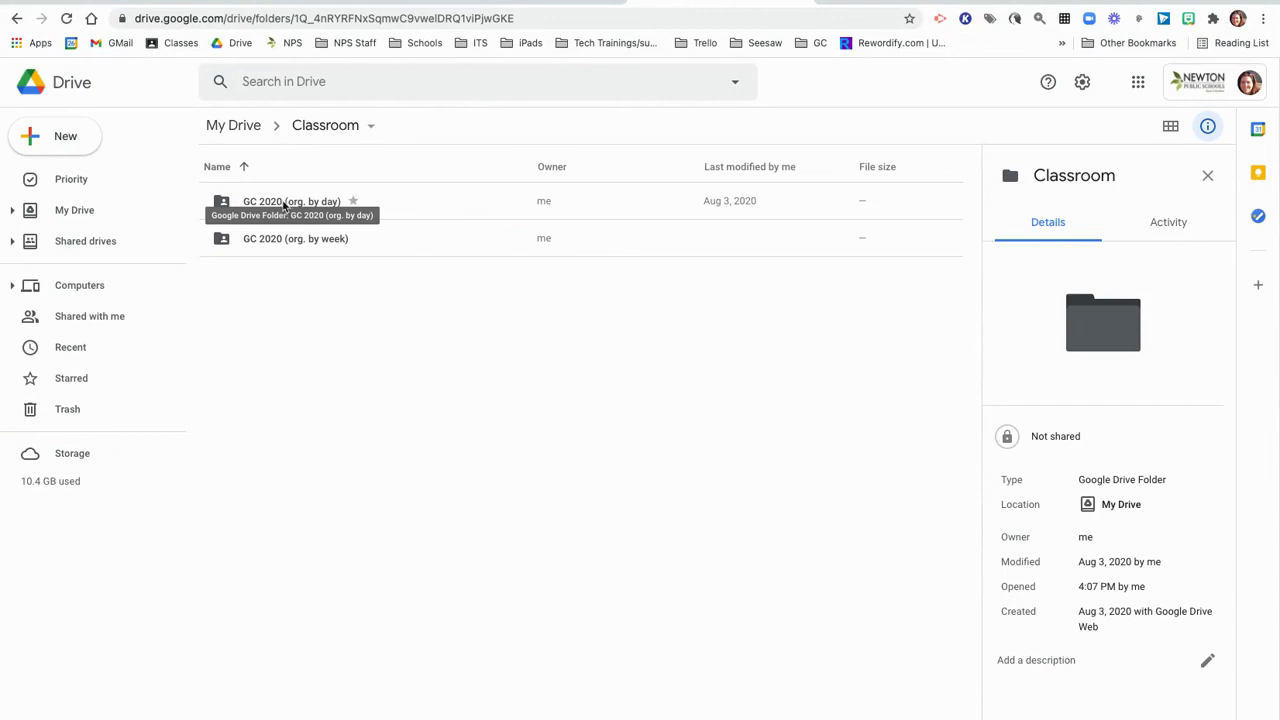
- Create an 'Old Classes' folder and move GC 2020 (org. by week) into it
click(66, 136)
click(102, 148)
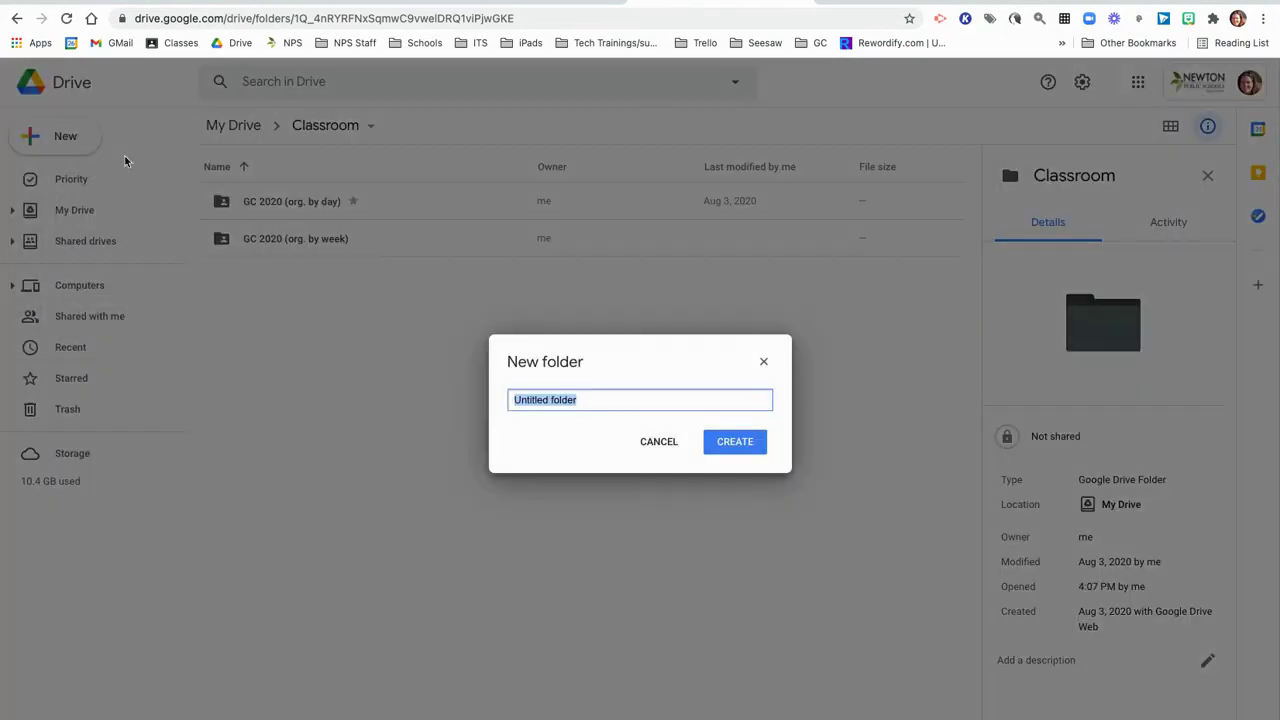
text(Old Classes)
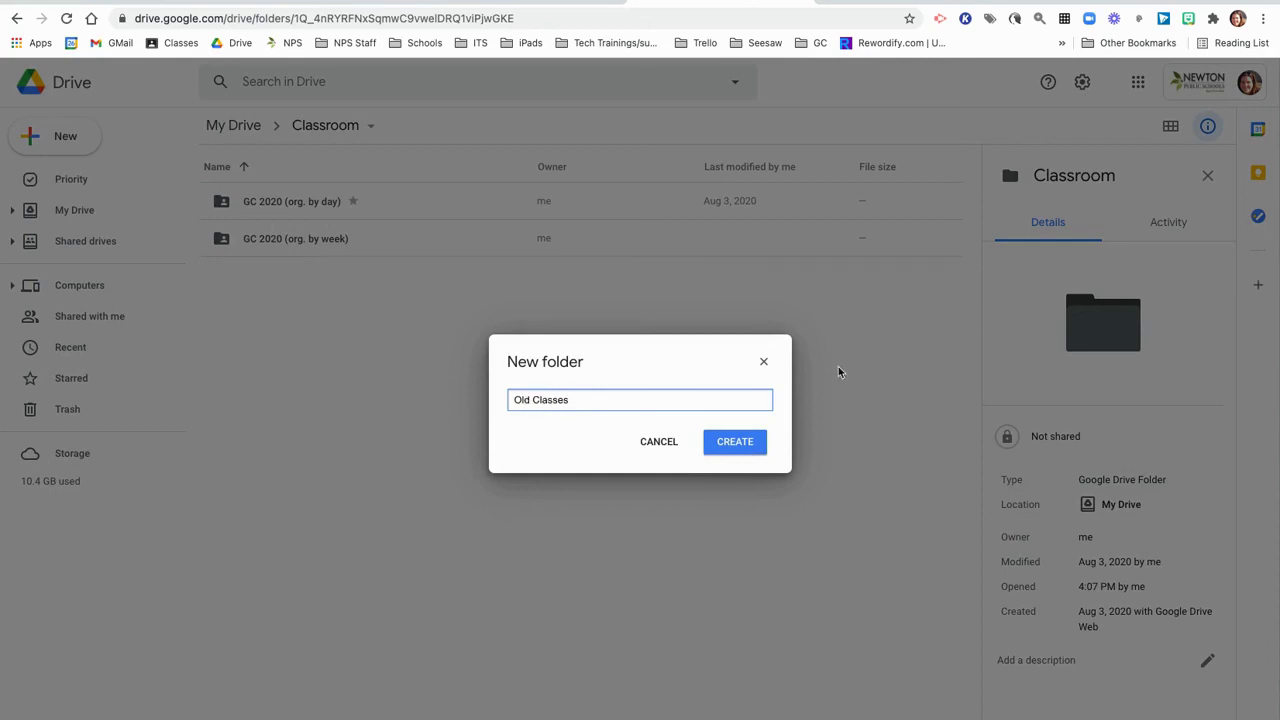
click(731, 448)
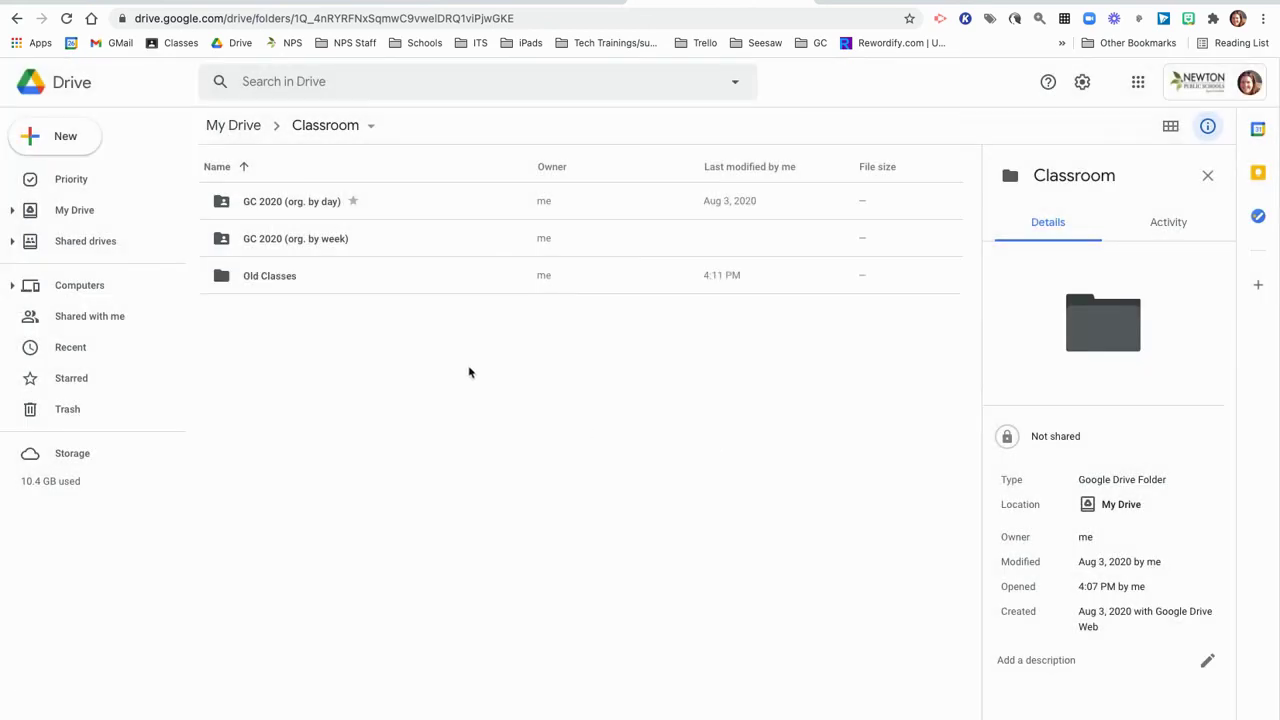
click(283, 238)
drag(258, 242, 285, 272)
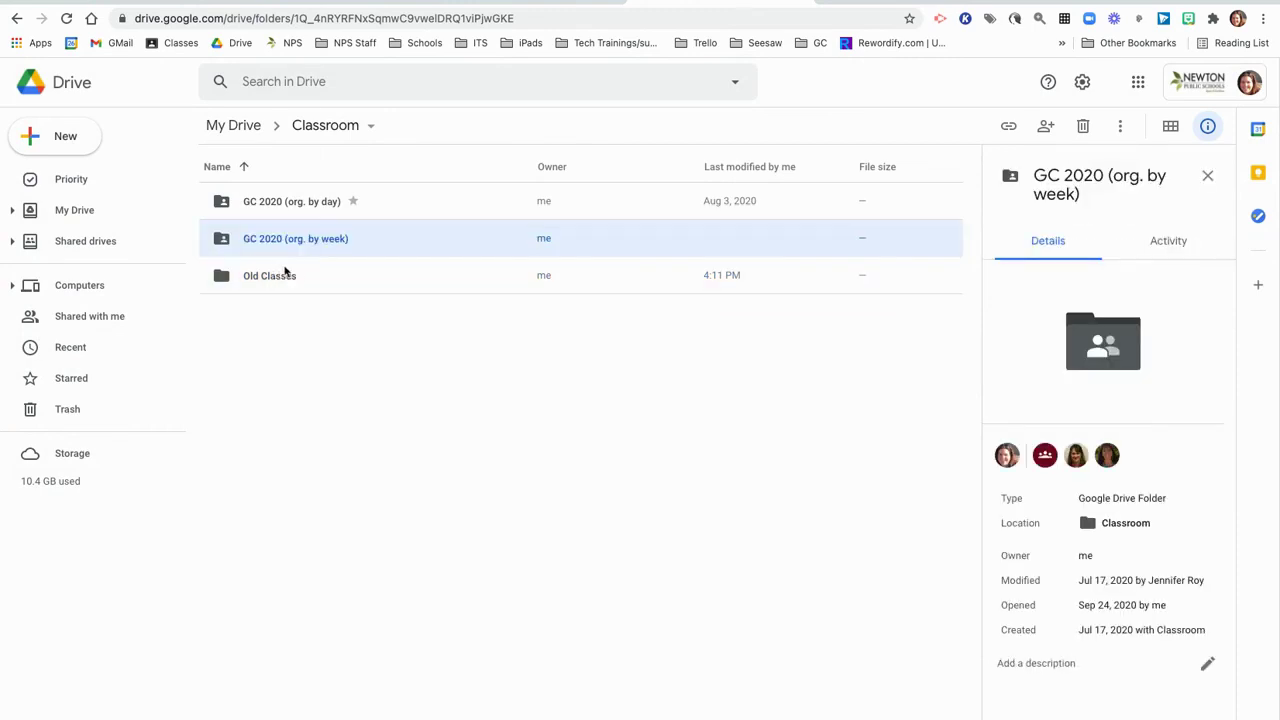